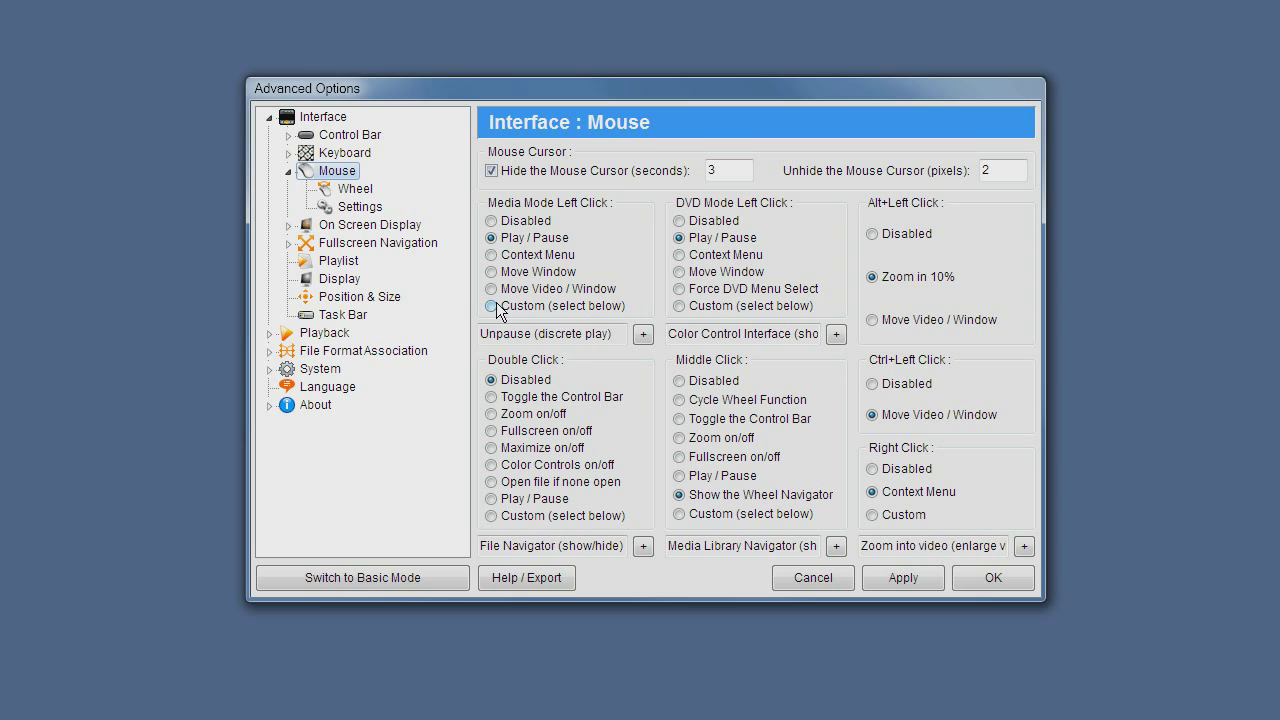
- Open the custom function list for Media Mode Left Click and search it for "stop", cycling through the matches
click(643, 335)
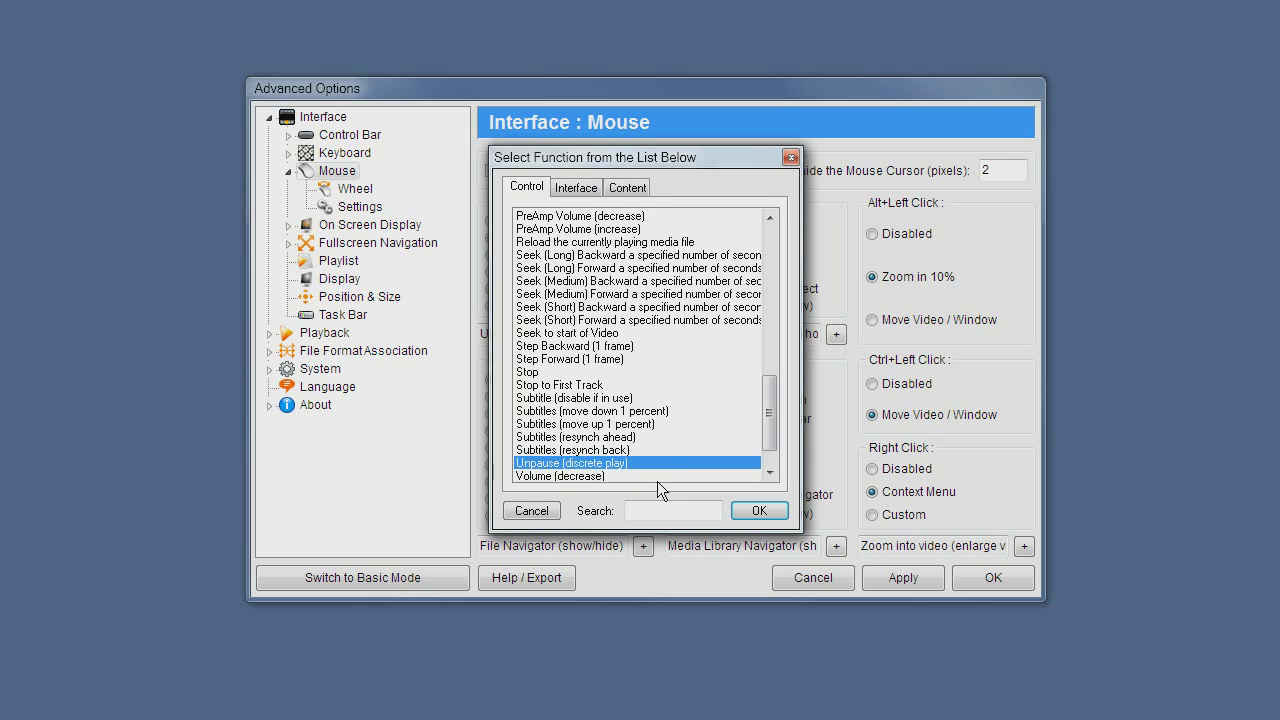
click(642, 510)
text(stop)
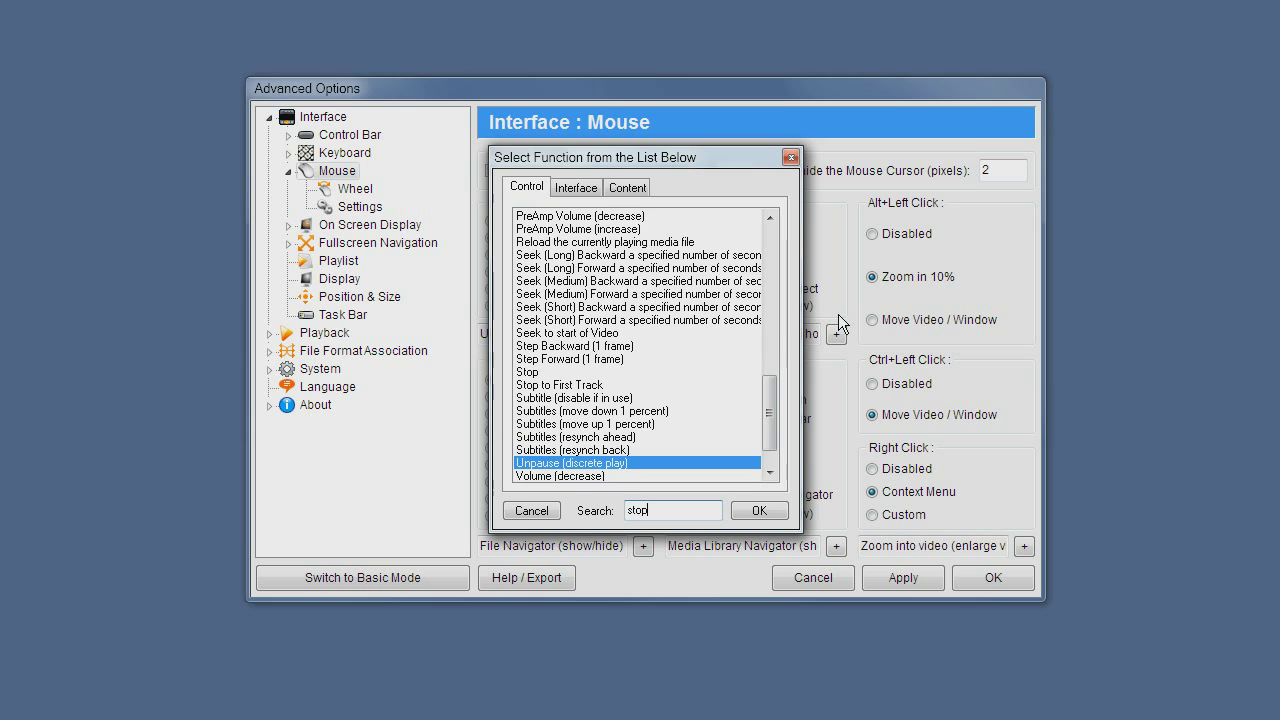
key(Return)
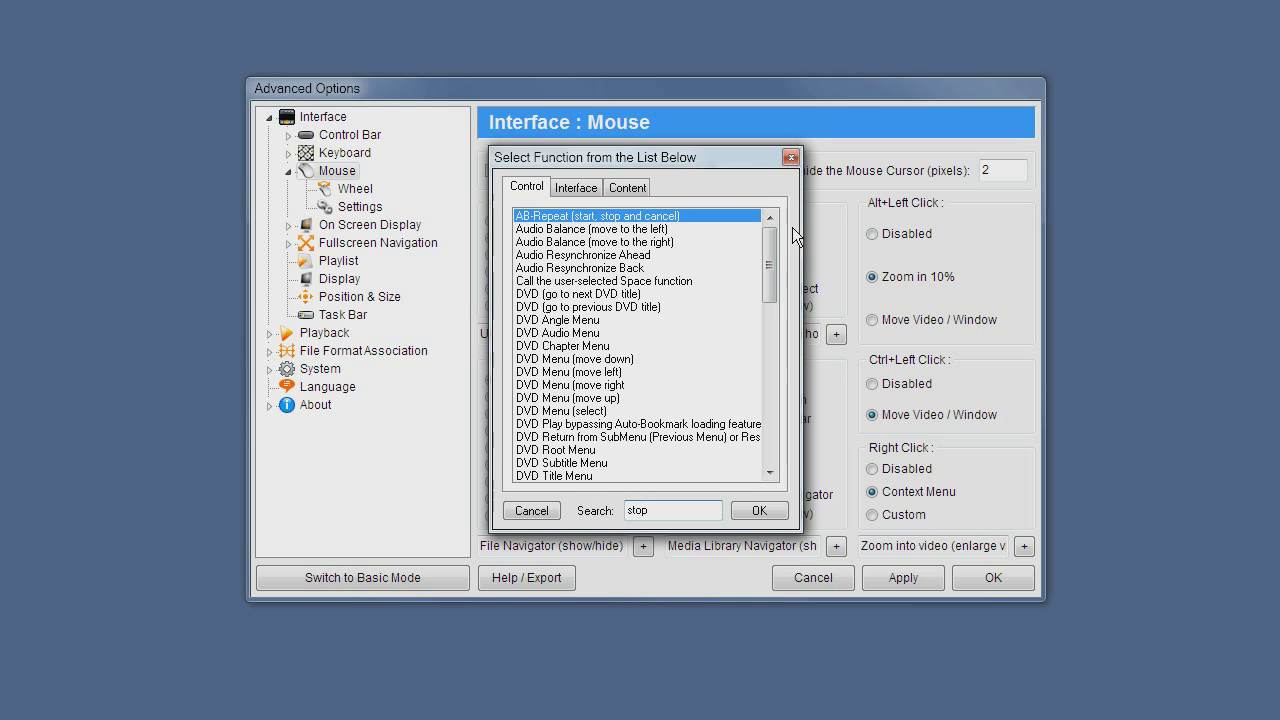
key(Return)
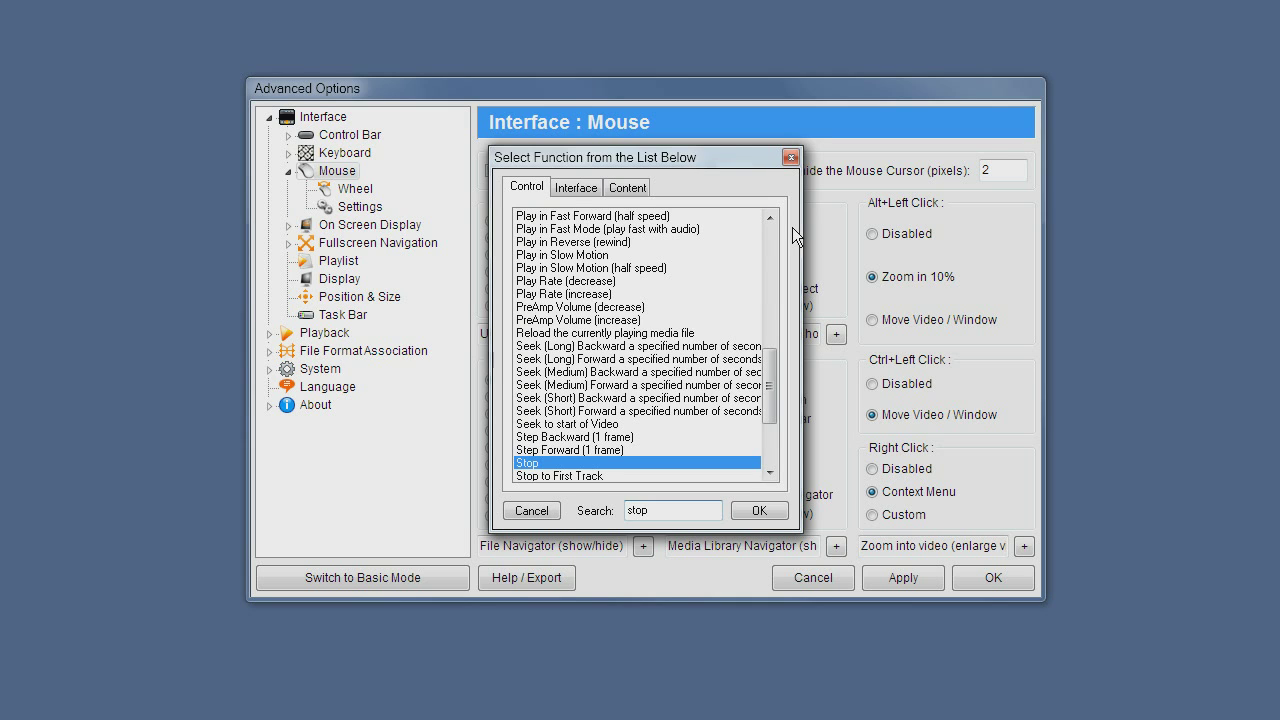
key(Return)
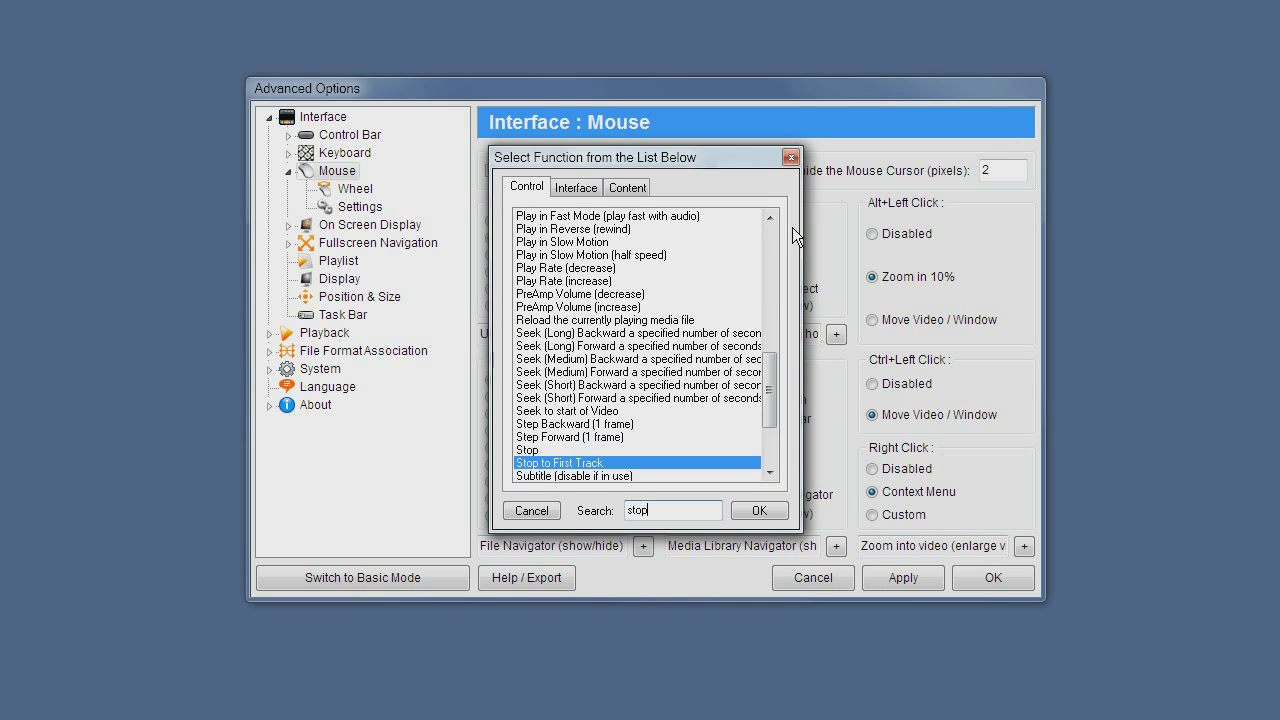
key(Return)
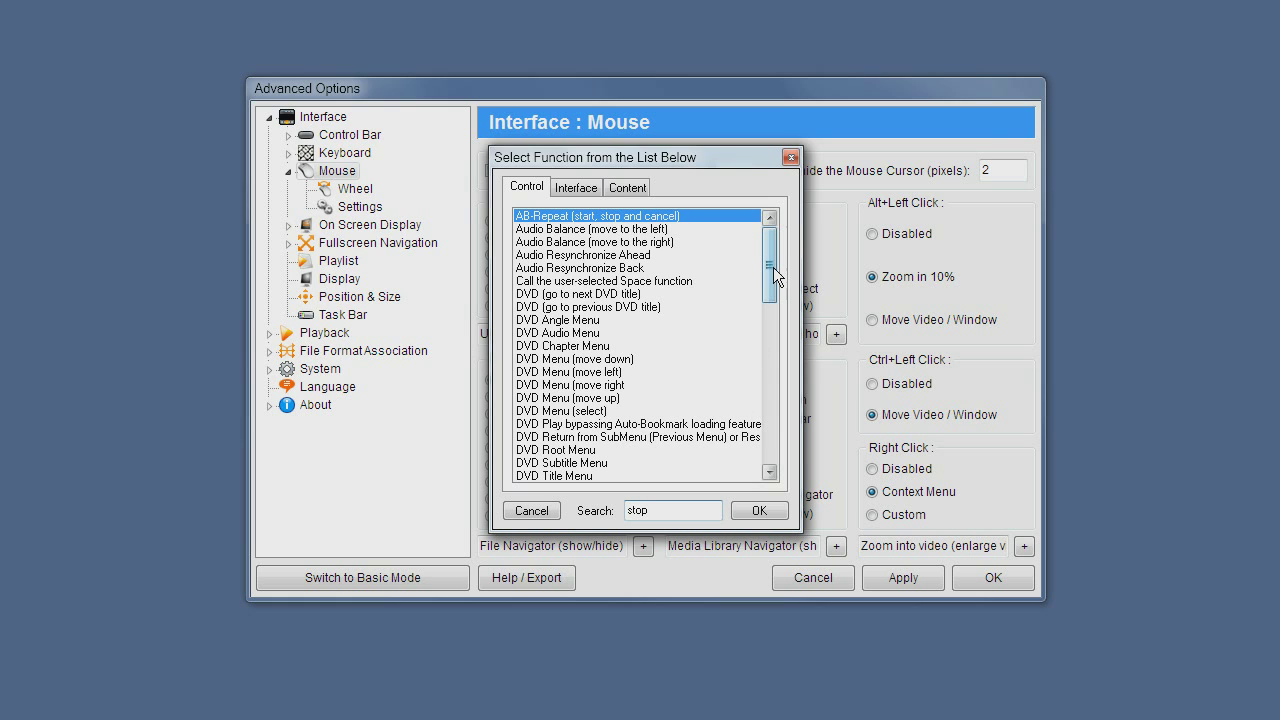
- Assign Pause as the custom Media Mode Left Click function, with Play / Pause as the selected left click action
drag(770, 269, 770, 324)
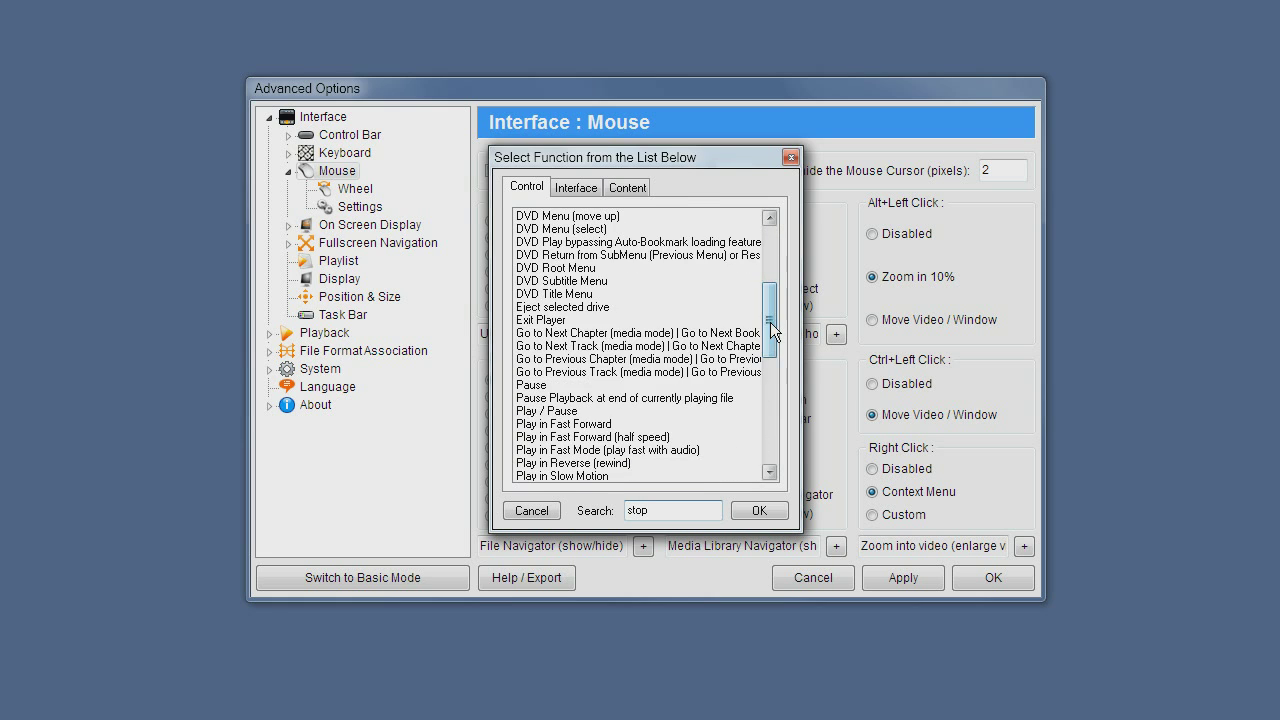
click(533, 389)
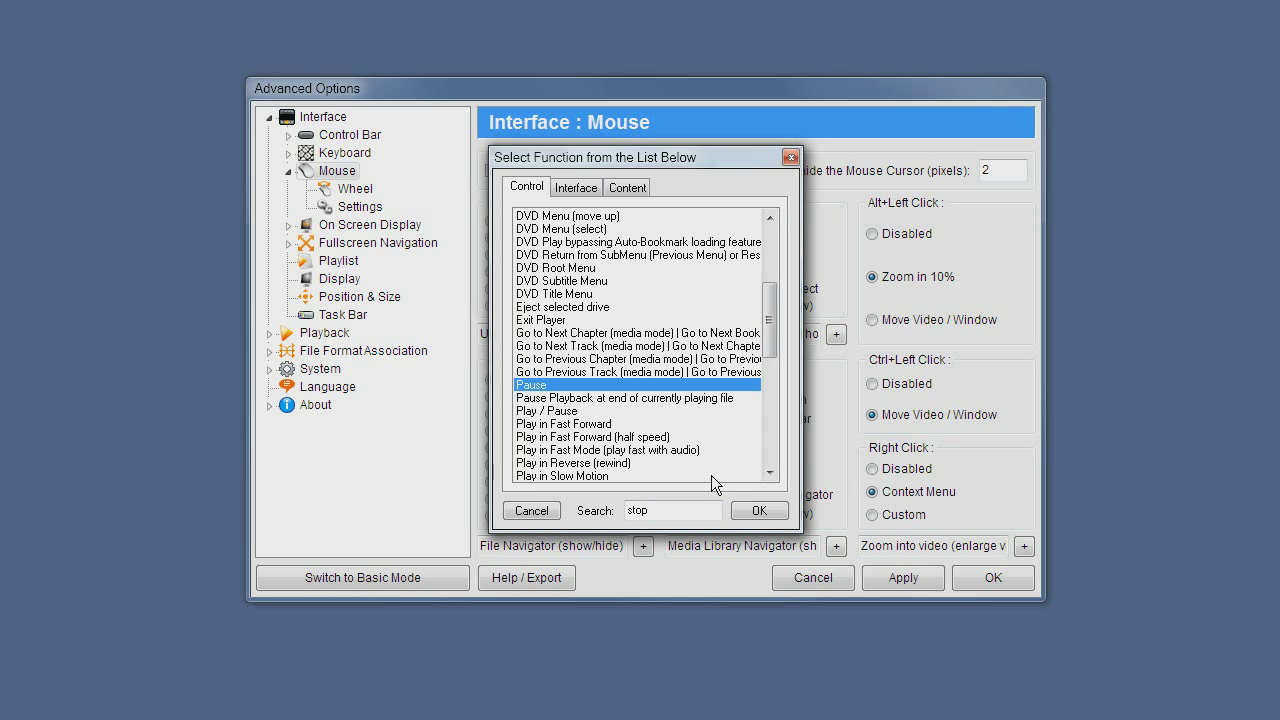
click(768, 513)
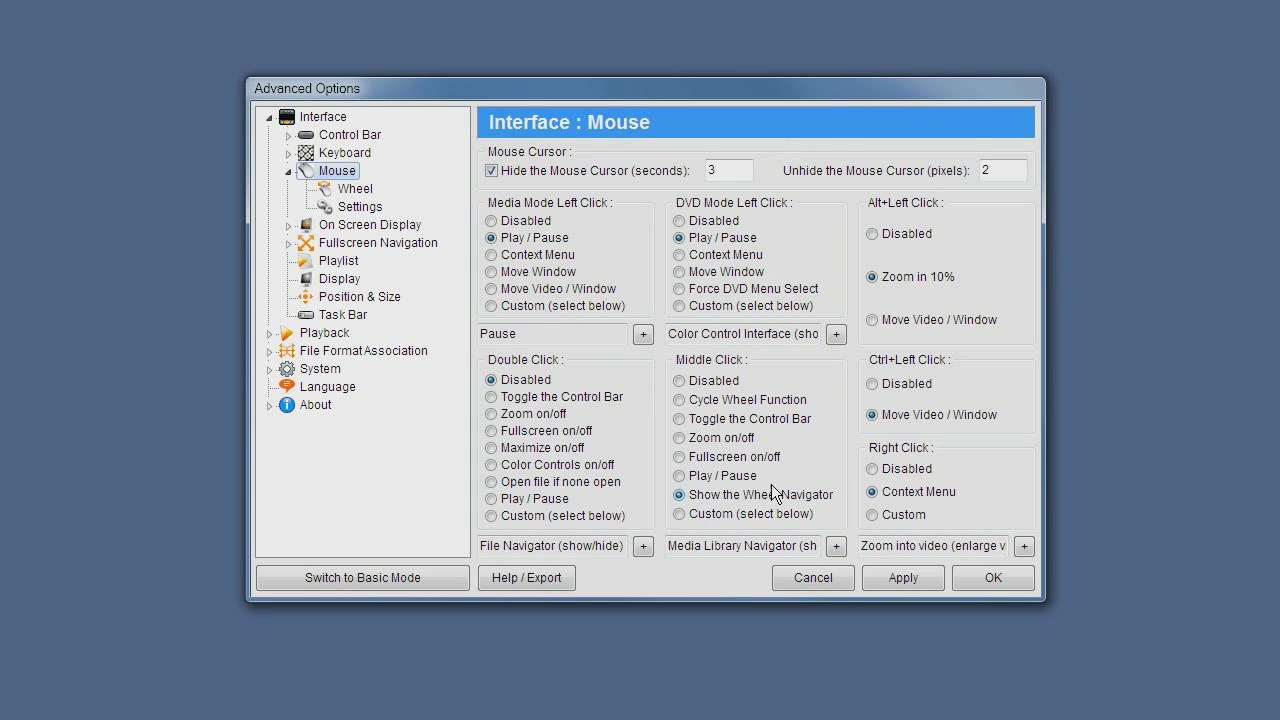
click(538, 334)
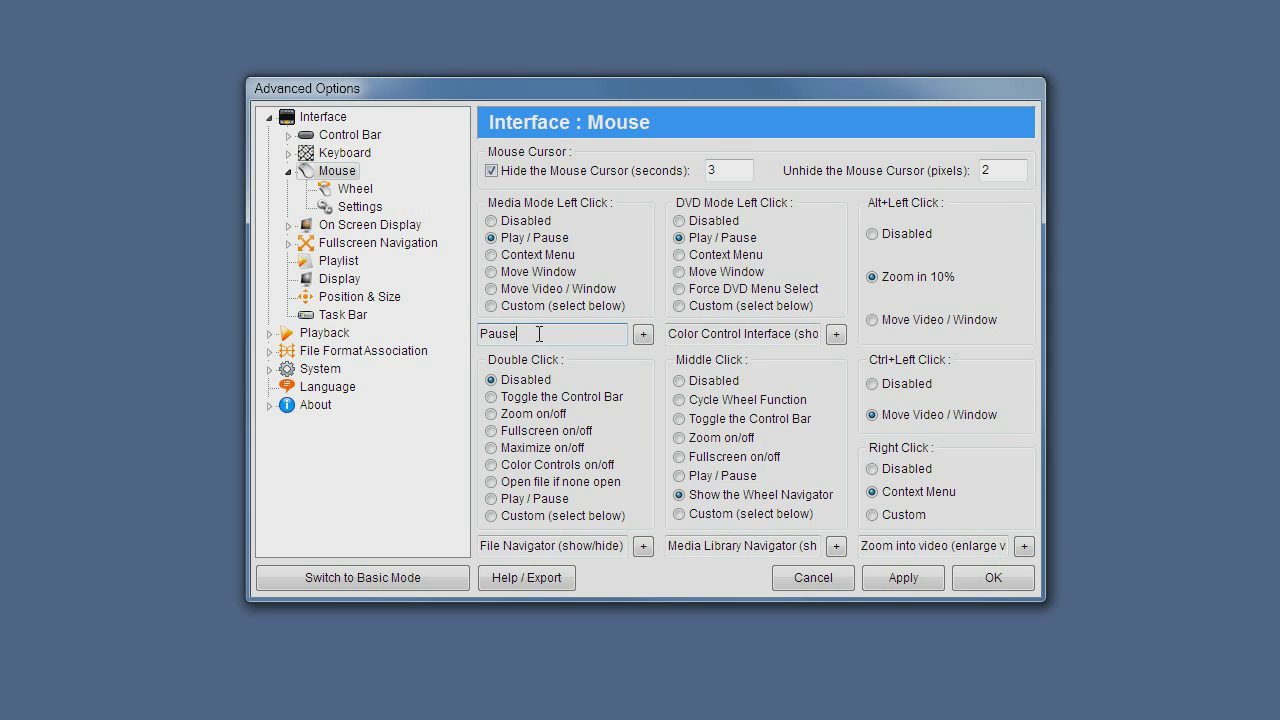
click(491, 305)
click(491, 238)
- In the mouse wheel settings, disable the Play Rate scroll function and leave the Custom function disabled
click(352, 190)
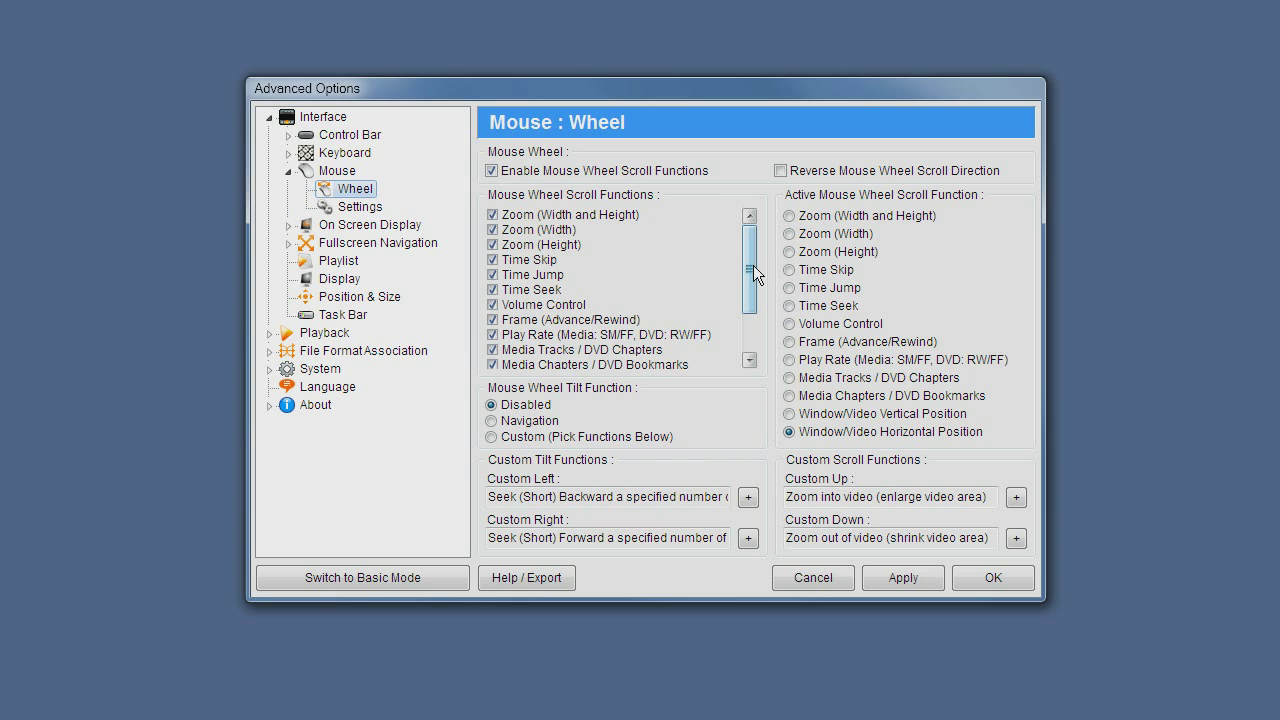
drag(753, 265, 741, 317)
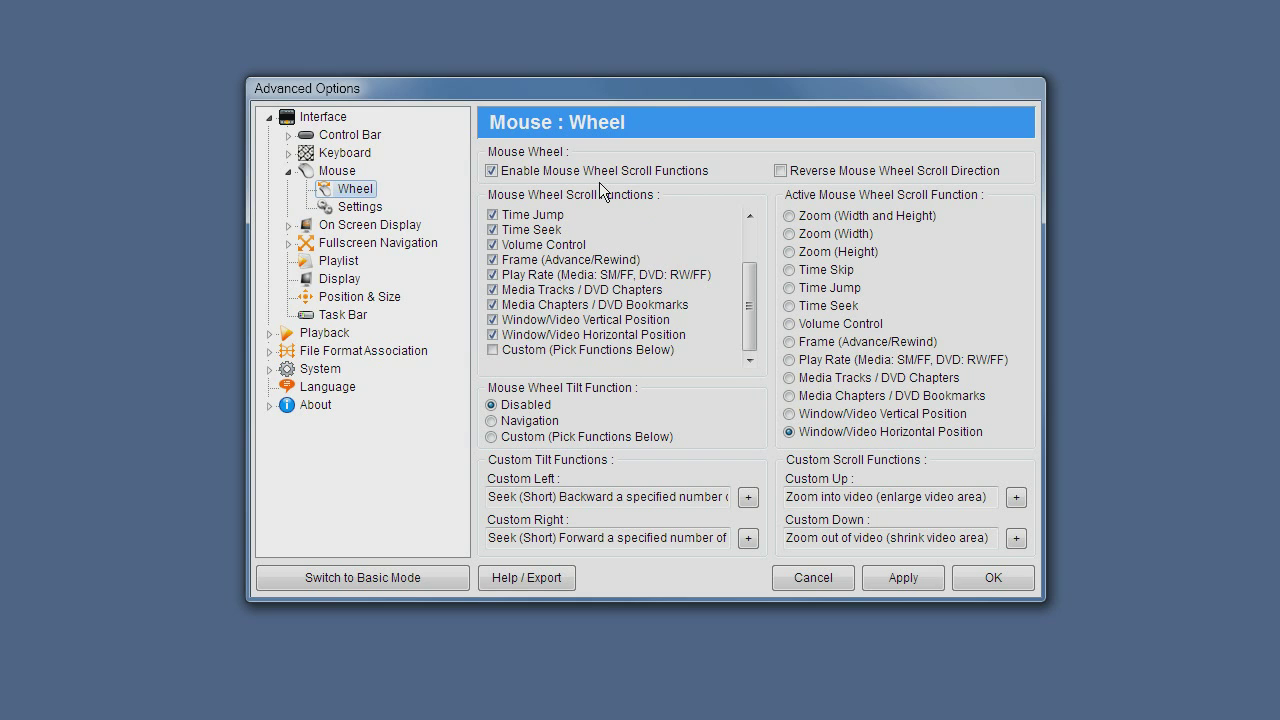
click(494, 350)
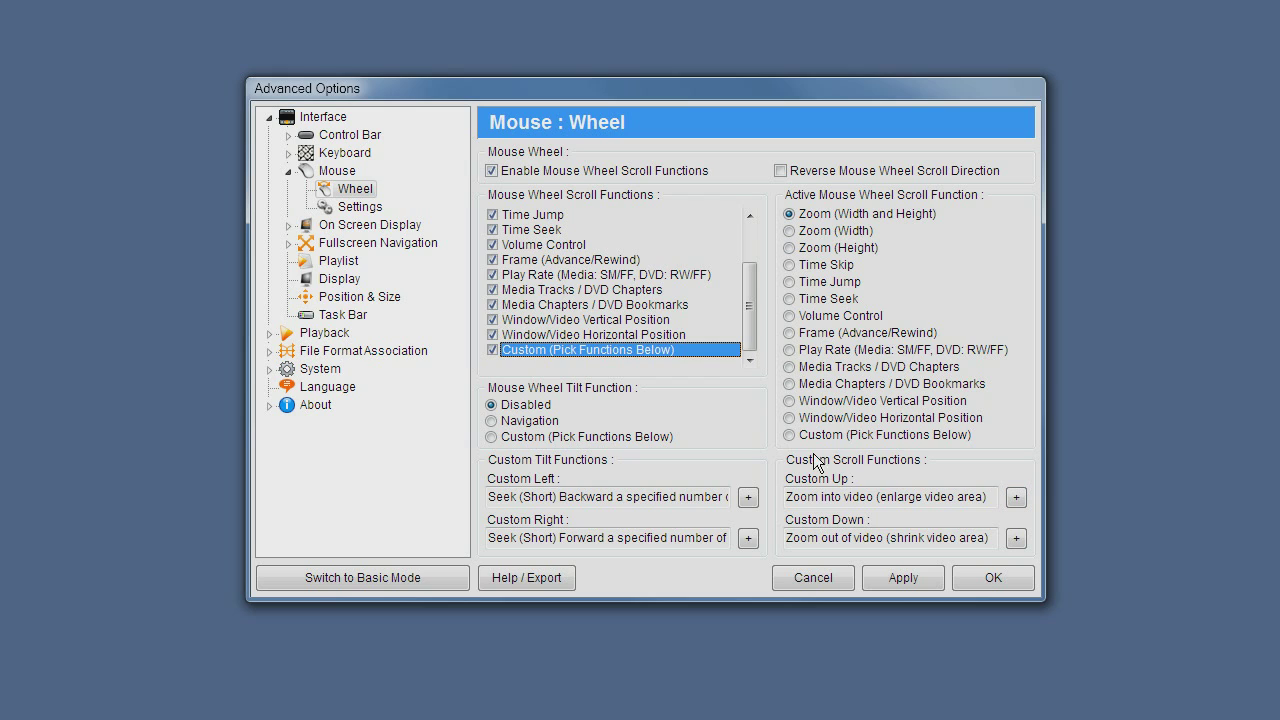
click(492, 349)
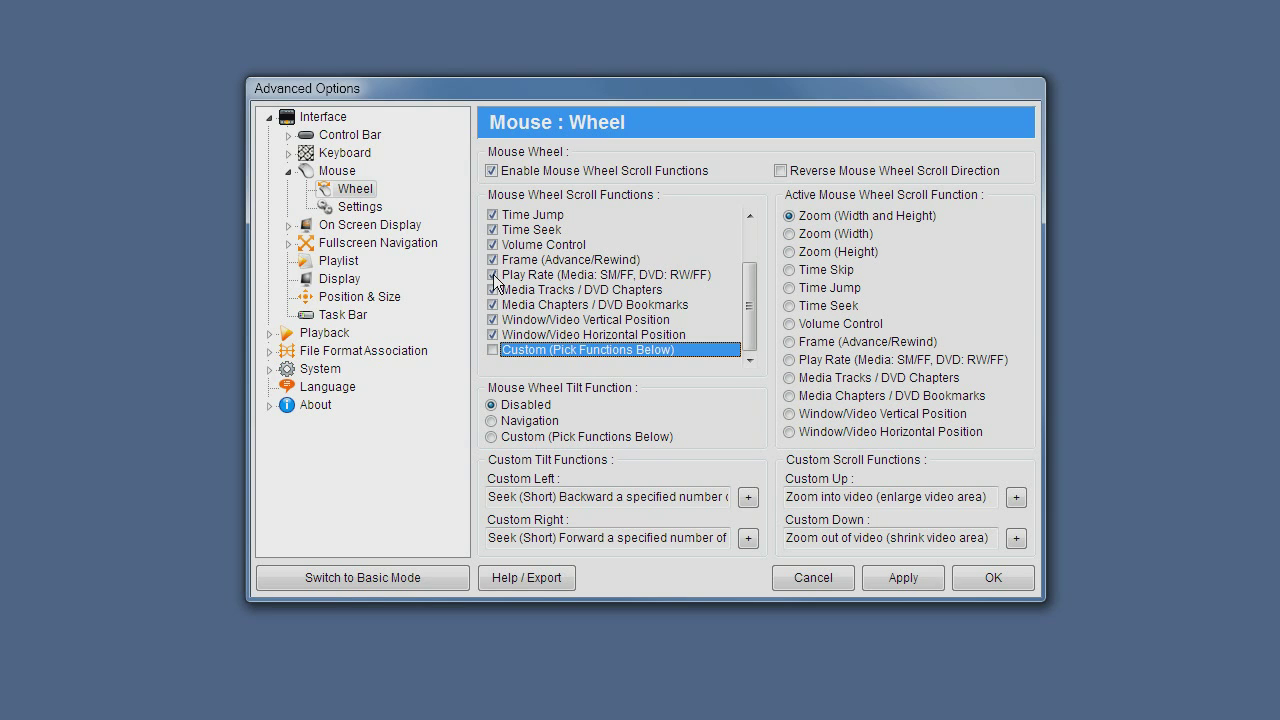
click(493, 276)
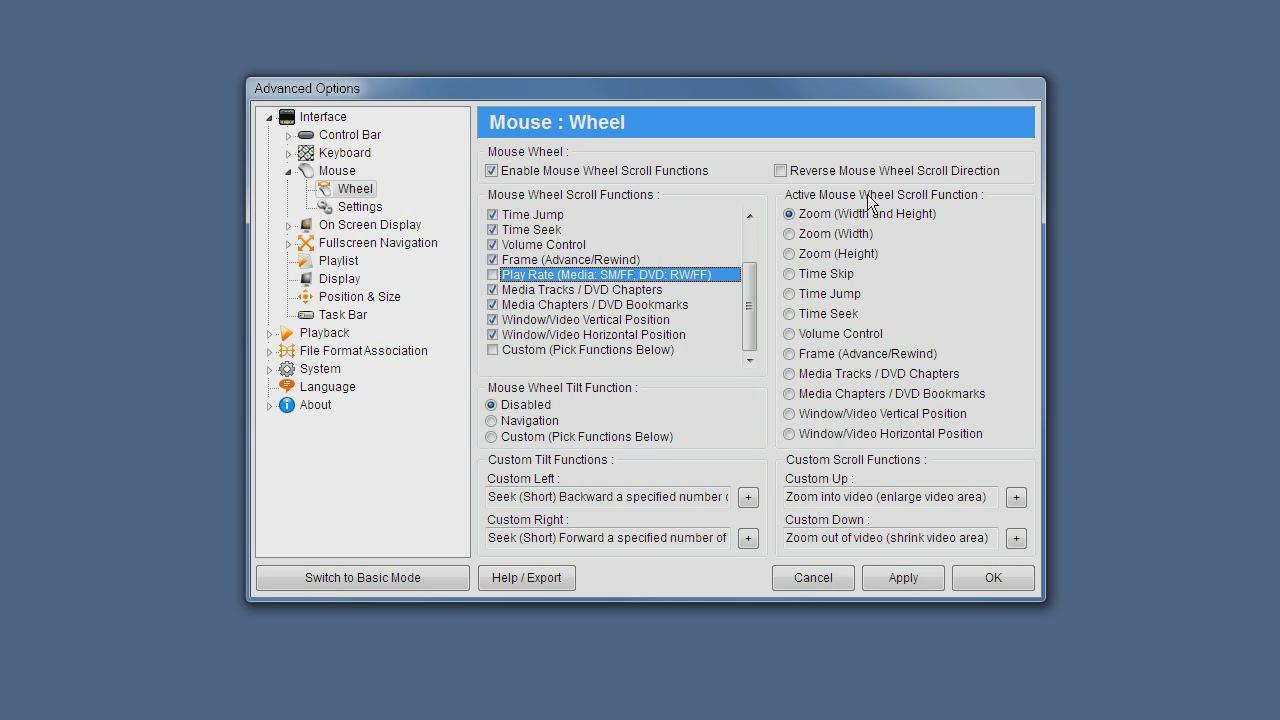
- Make Volume Control the active mouse wheel scroll function, check the general mouse settings and save the options
click(790, 334)
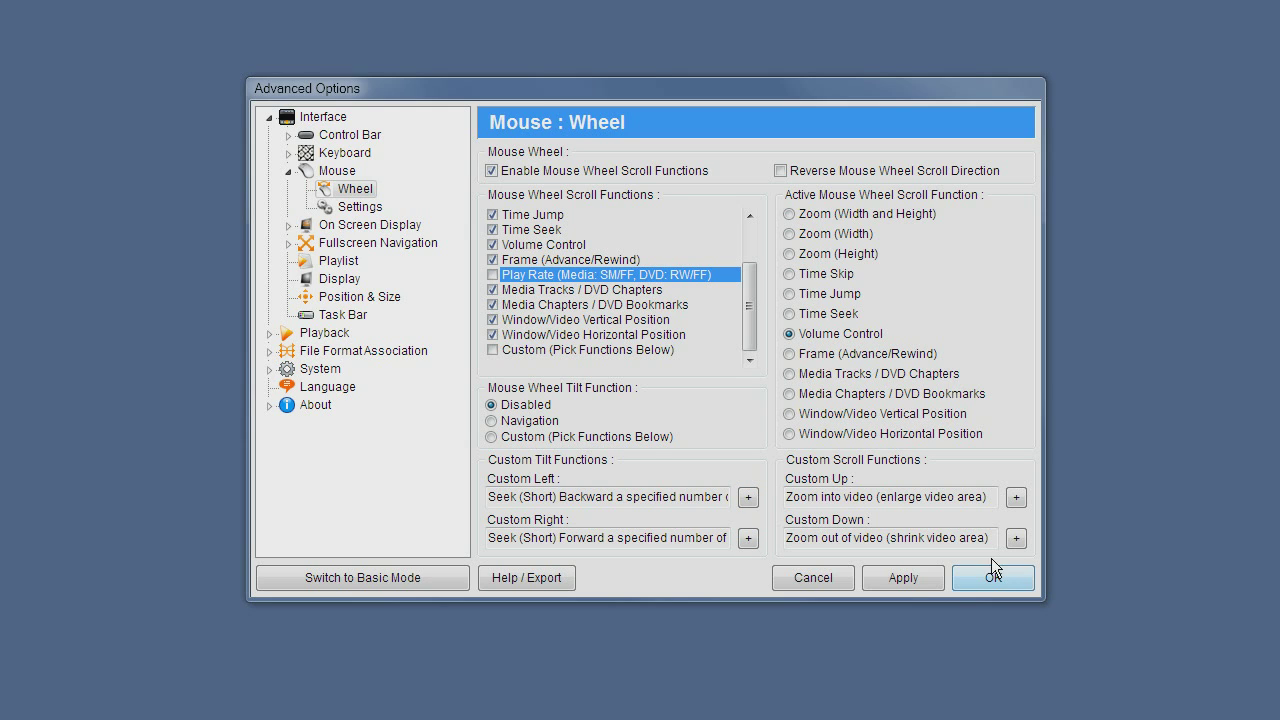
click(336, 170)
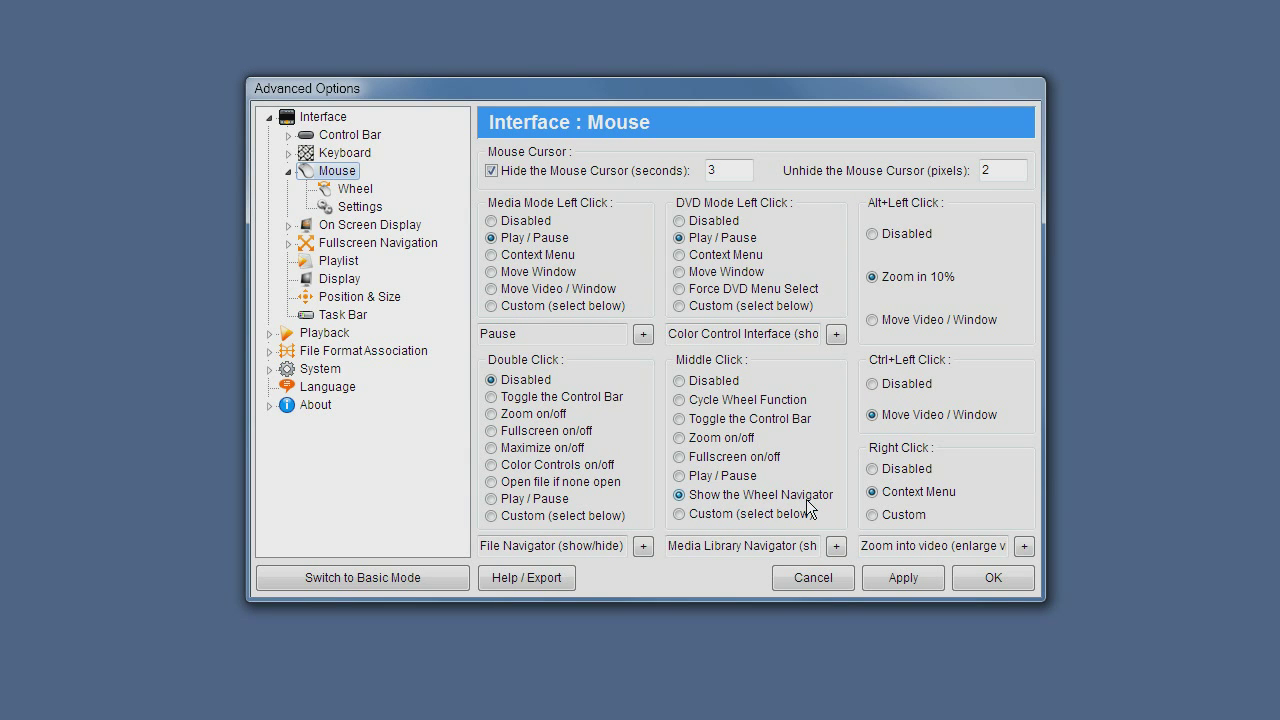
click(1010, 586)
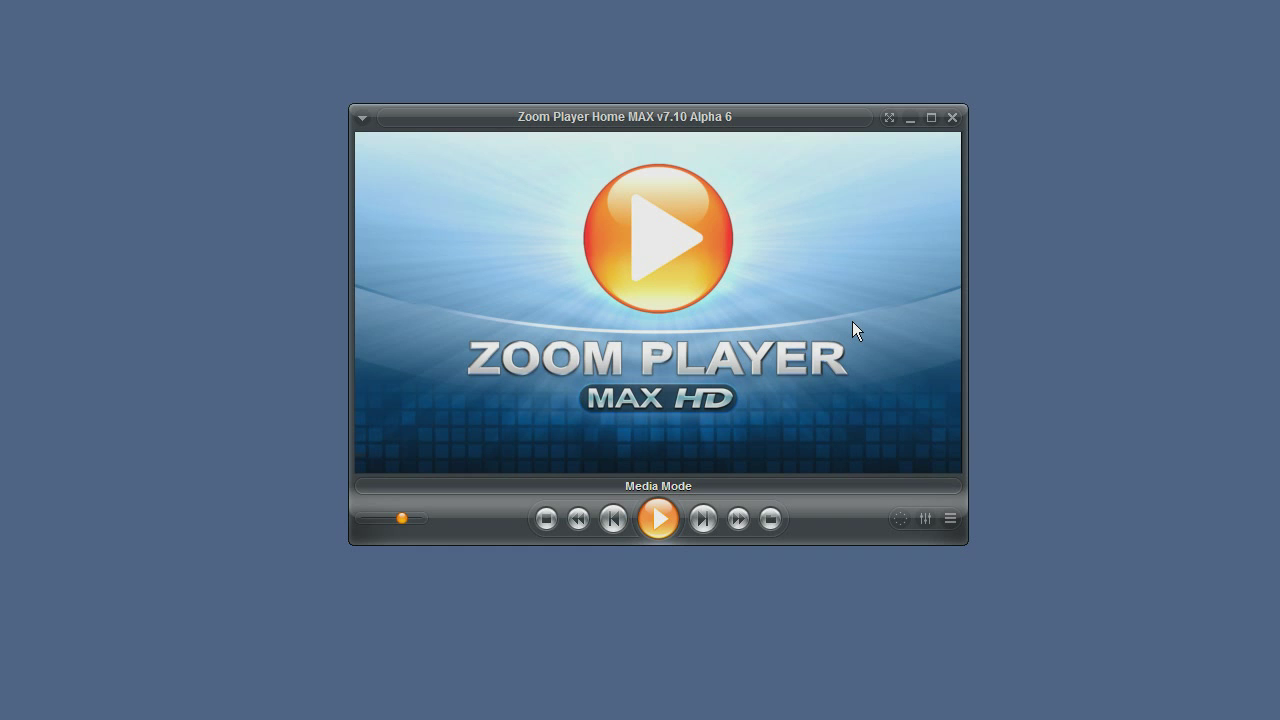
- Bring up the Mouse Wheel navigator over the player and choose Volume Control as the wheel function
middle_click(852, 321)
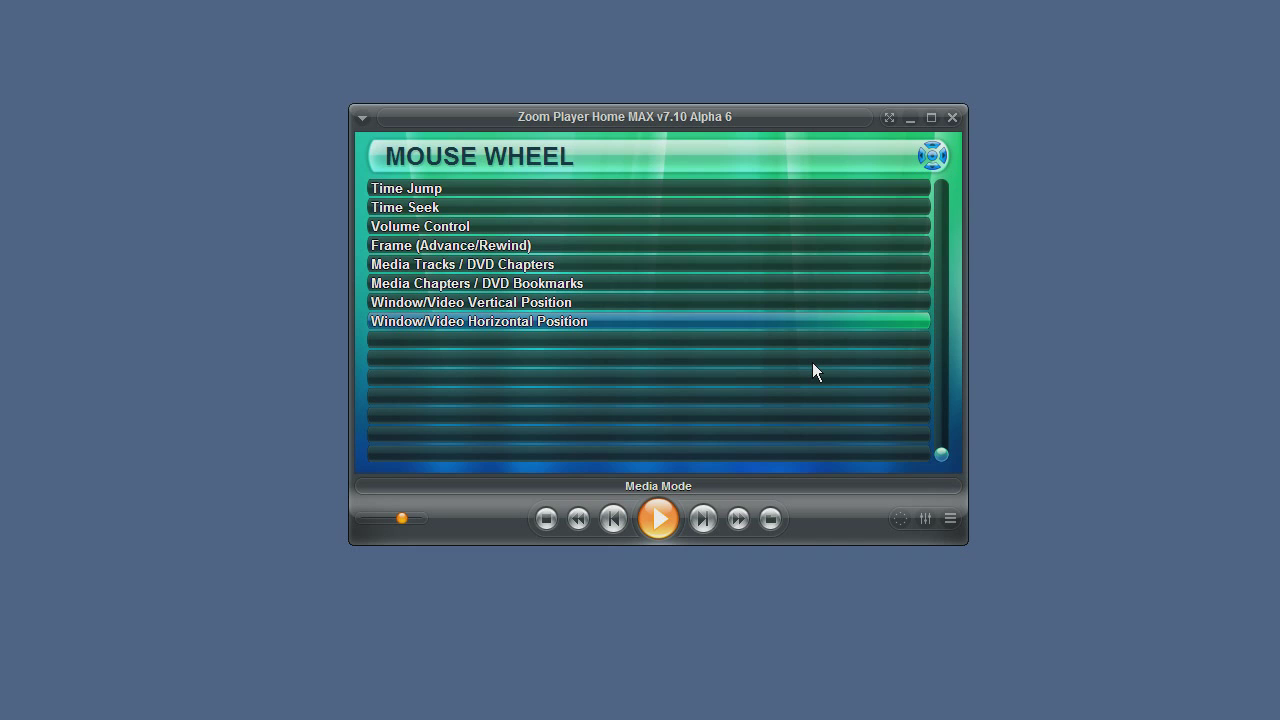
scroll(812, 362, up, 3)
scroll(812, 371, up, 2)
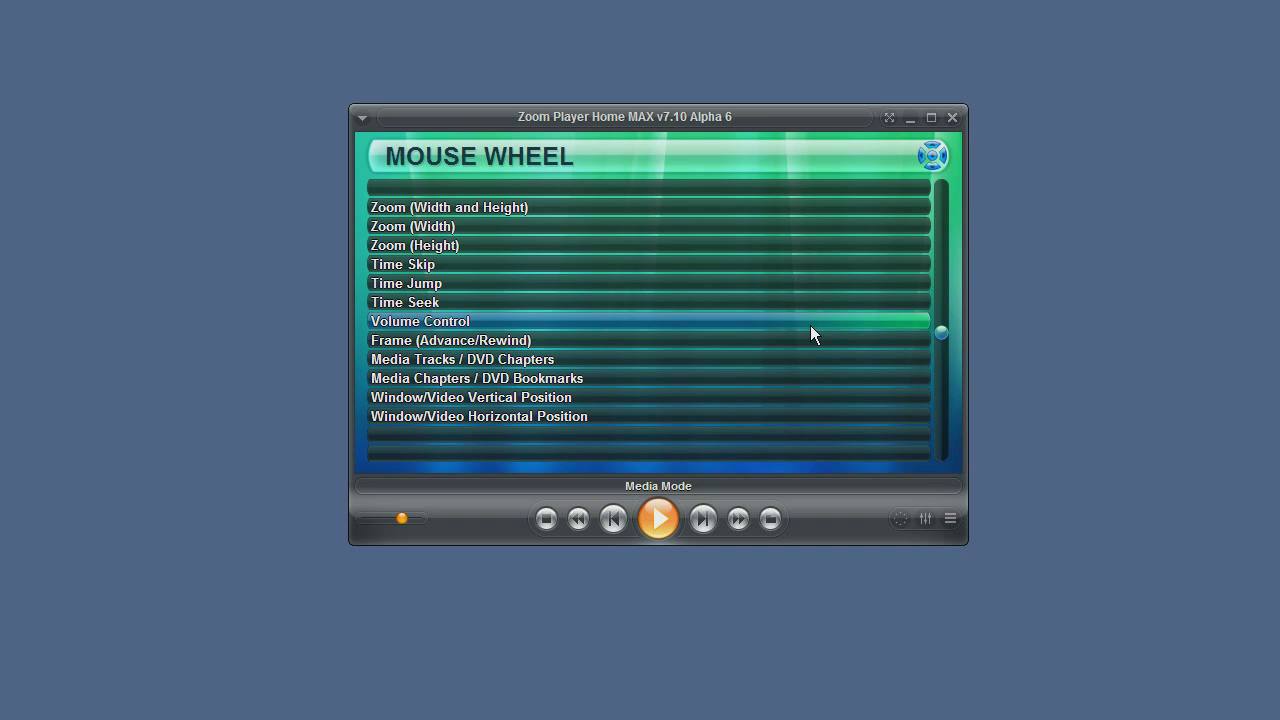
click(810, 323)
- Test the wheel's volume function by raising and lowering the player's volume
scroll(810, 323, up, 3)
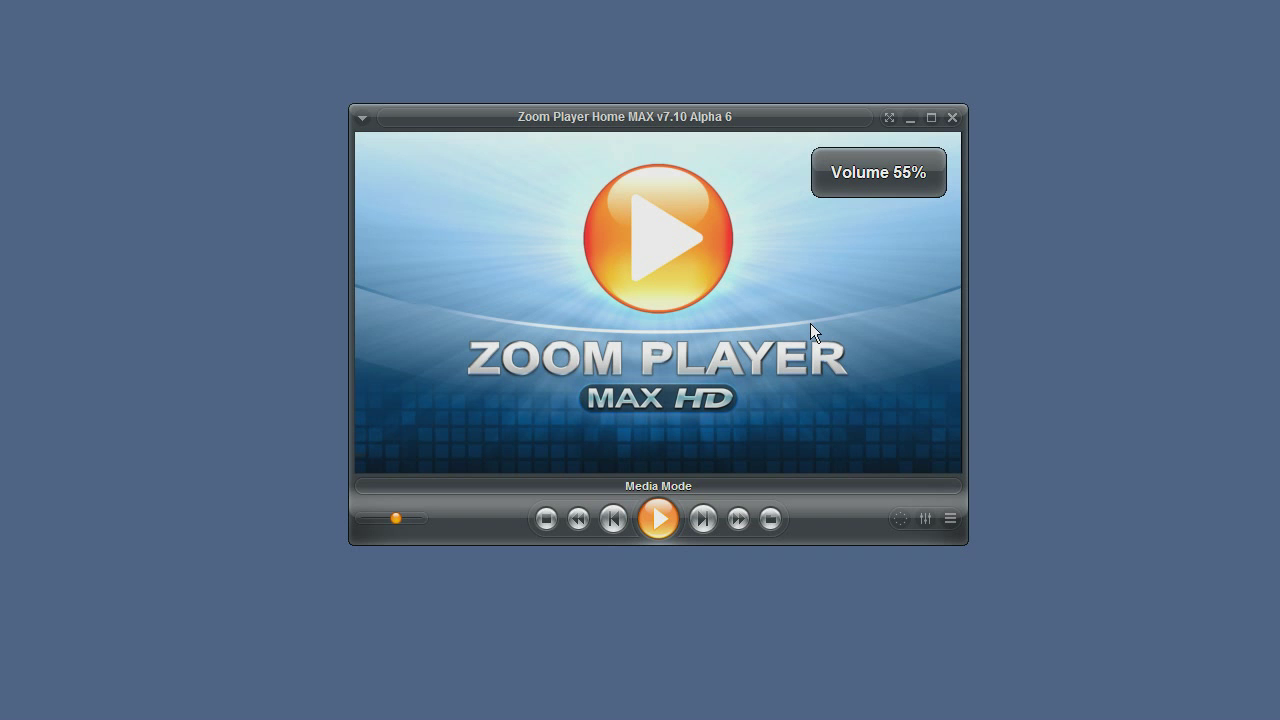
scroll(810, 323, up, 6)
scroll(809, 324, down, 9)
scroll(809, 324, up, 3)
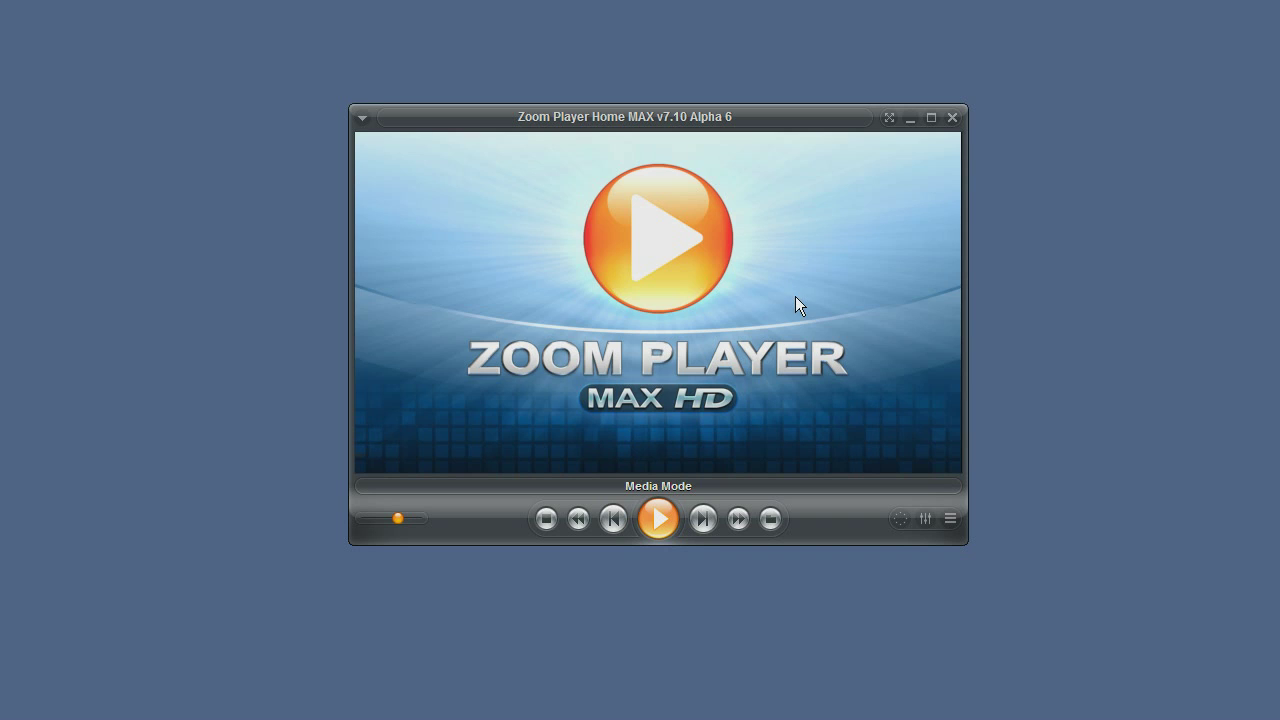
- Reopen the Mouse Wheel navigator and switch the wheel function to Zoom (Width and Height)
middle_click(795, 296)
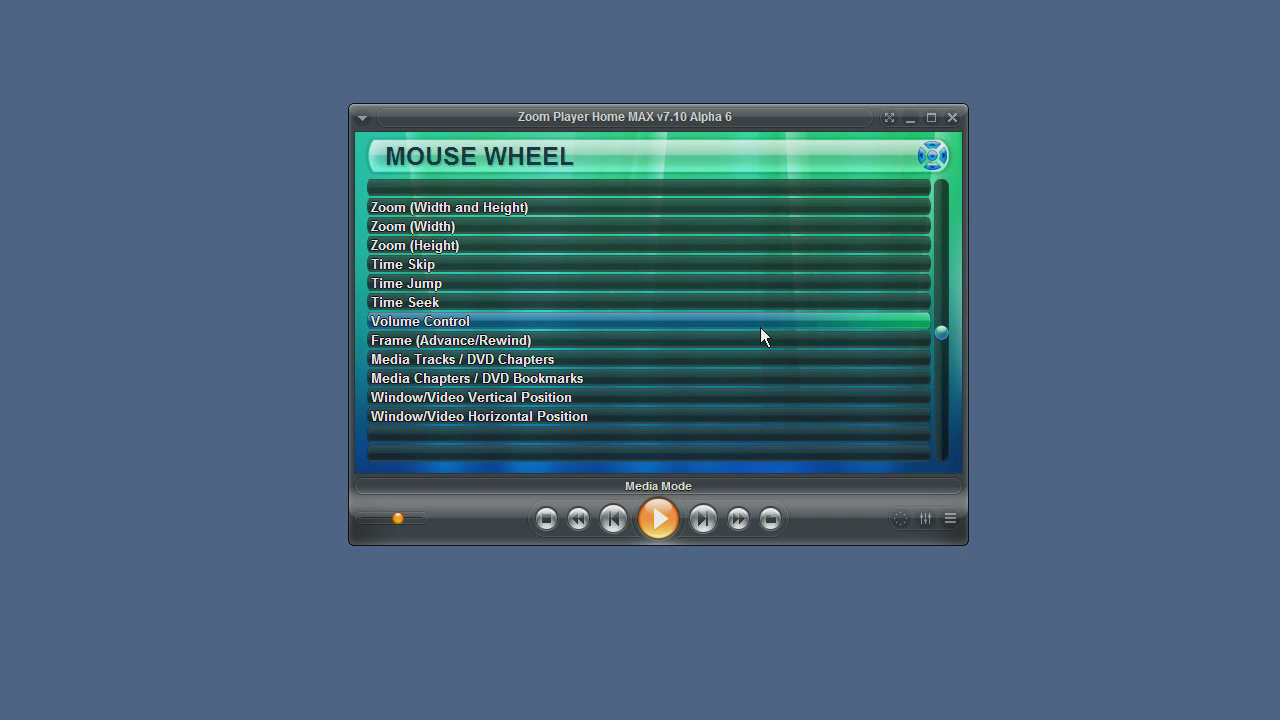
scroll(760, 328, up, 5)
scroll(760, 336, up, 1)
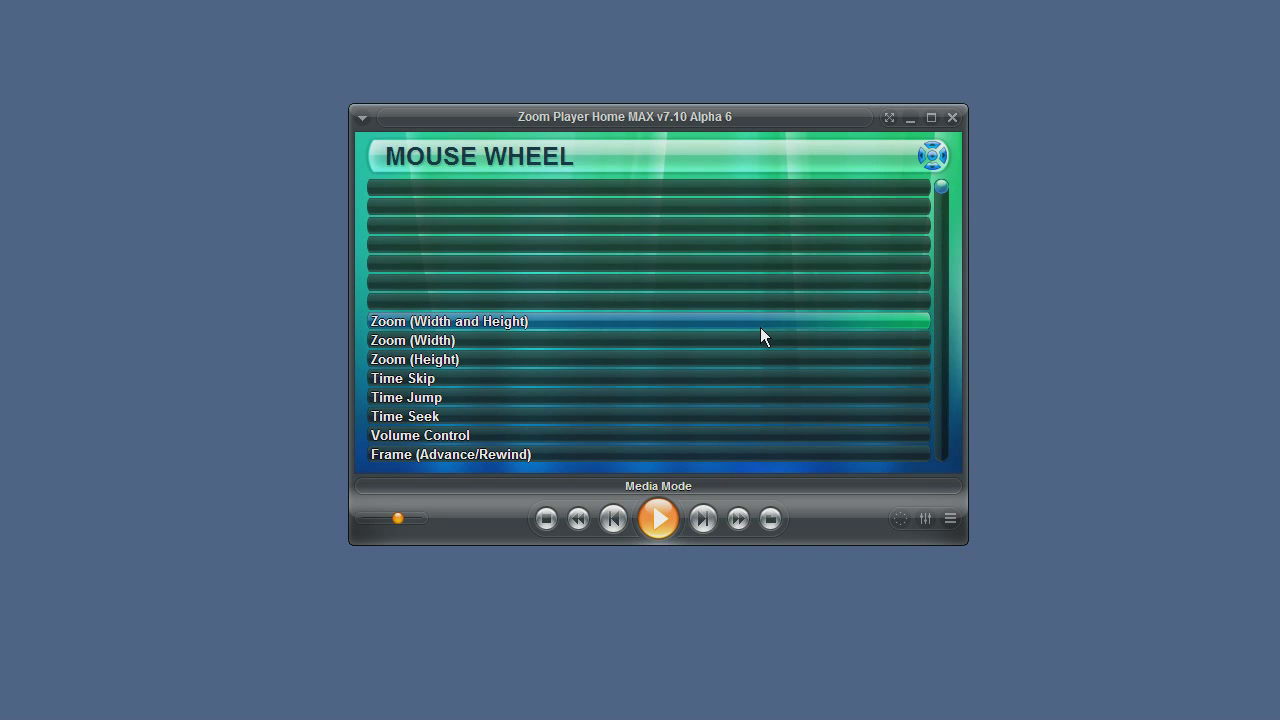
click(760, 323)
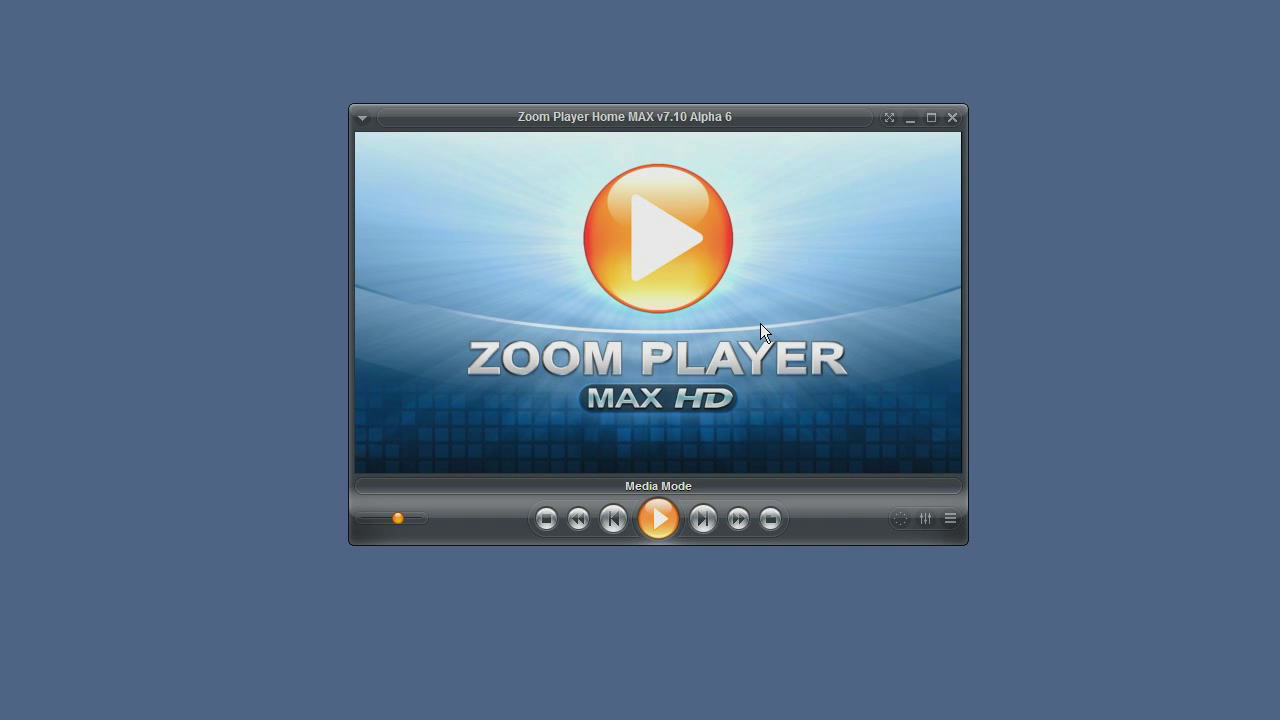
- Test the wheel's zoom function by shrinking and enlarging the player window
scroll(760, 330, down, 1)
scroll(760, 330, up, 3)
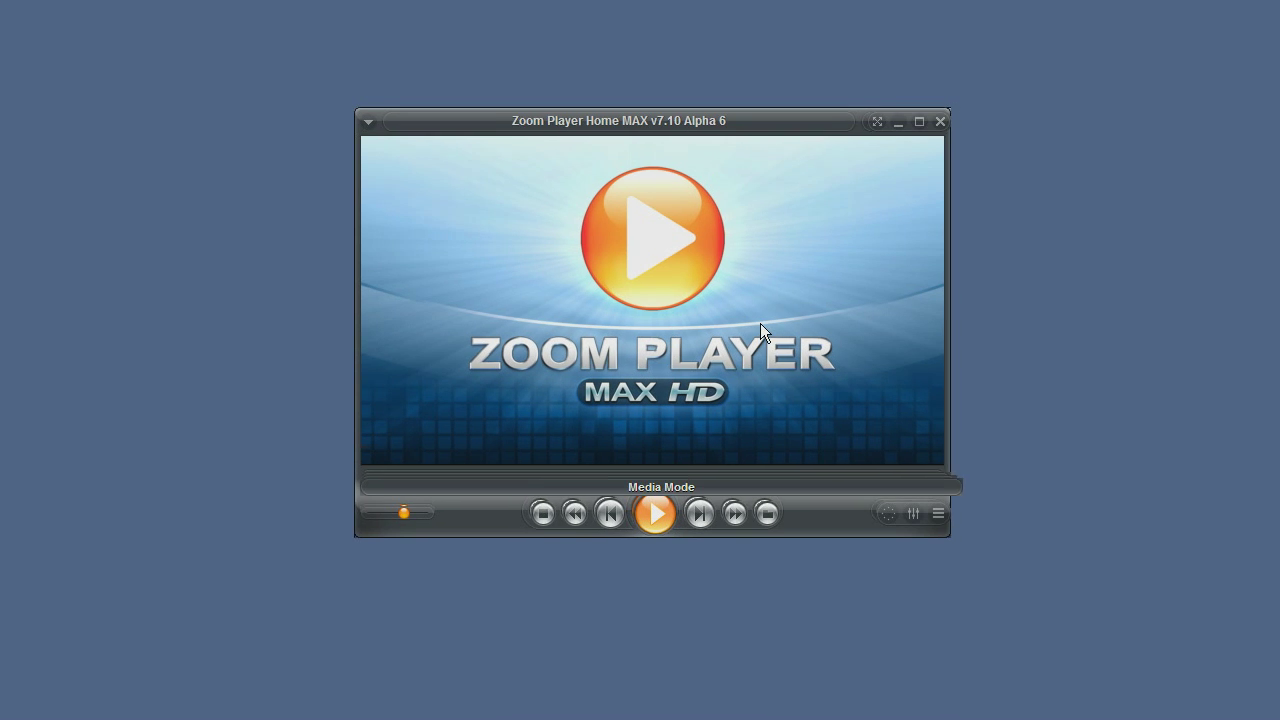
scroll(760, 323, down, 1)
scroll(760, 323, up, 2)
scroll(760, 323, down, 2)
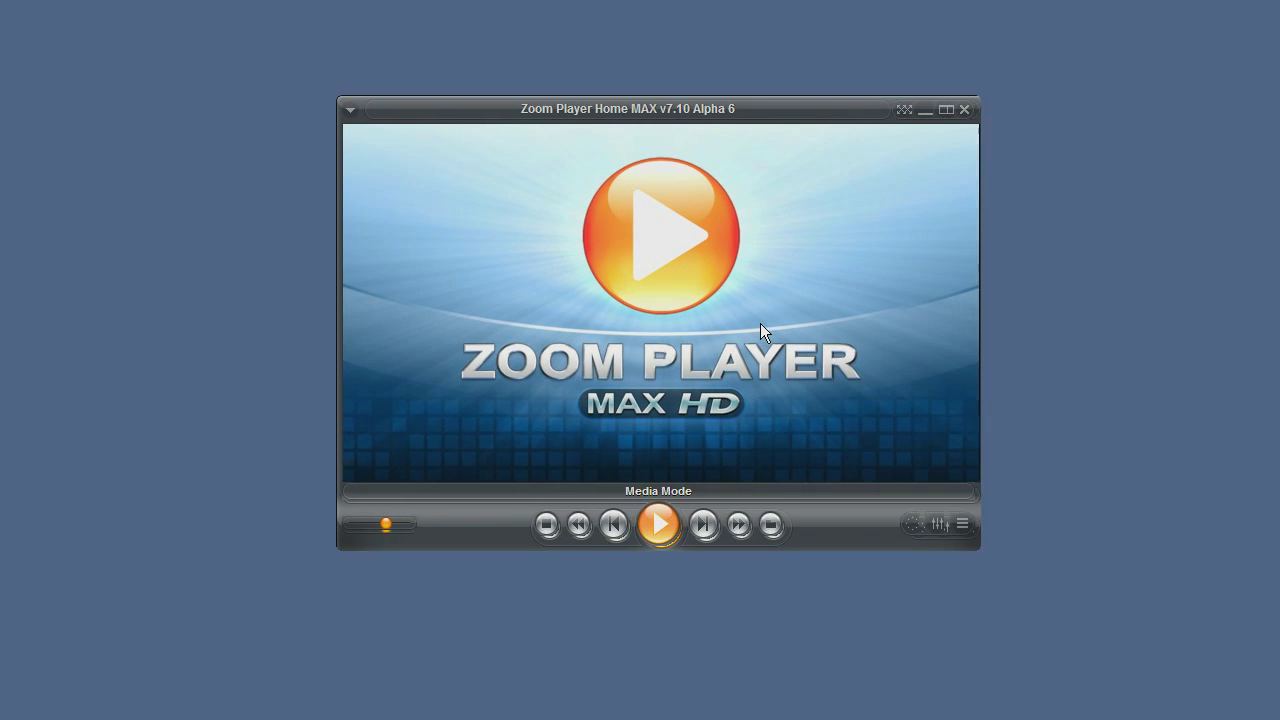